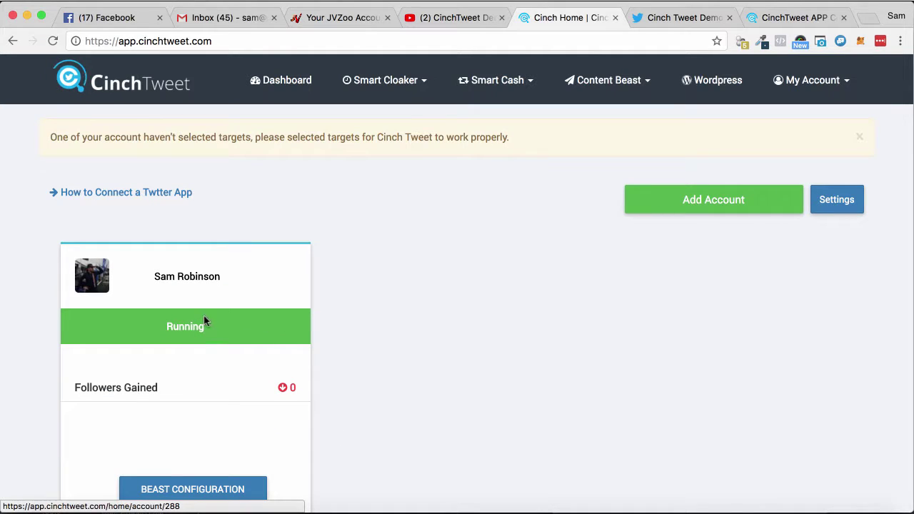
Open the running account's settings and turn on following, liking and unfollowing.
left_click(204, 319)
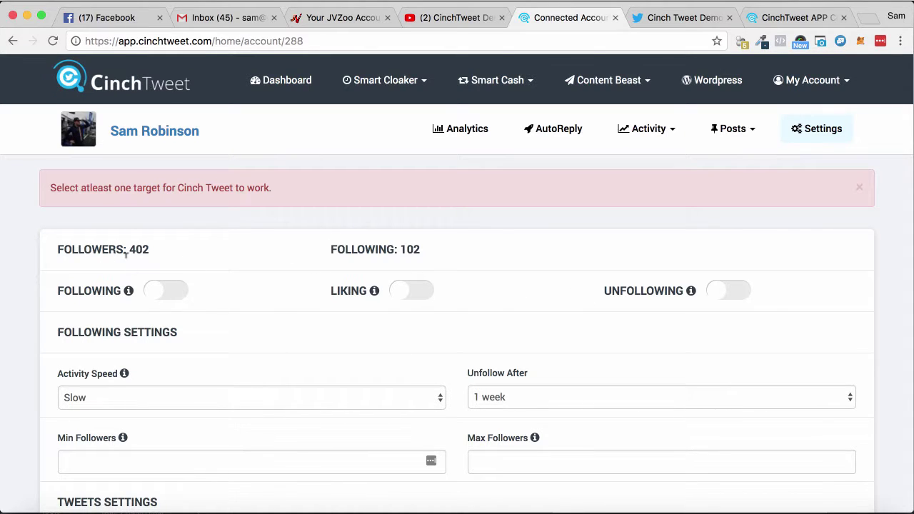
left_click(157, 295)
left_click(404, 288)
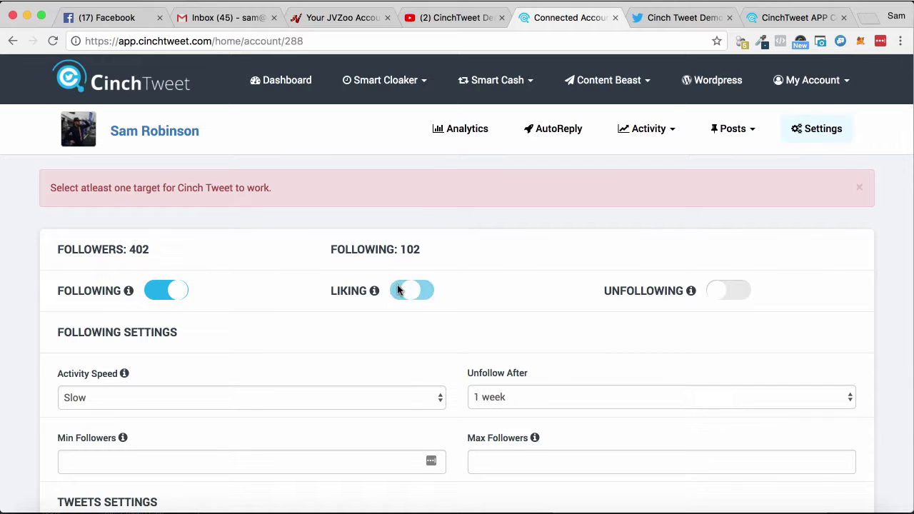
left_click(716, 292)
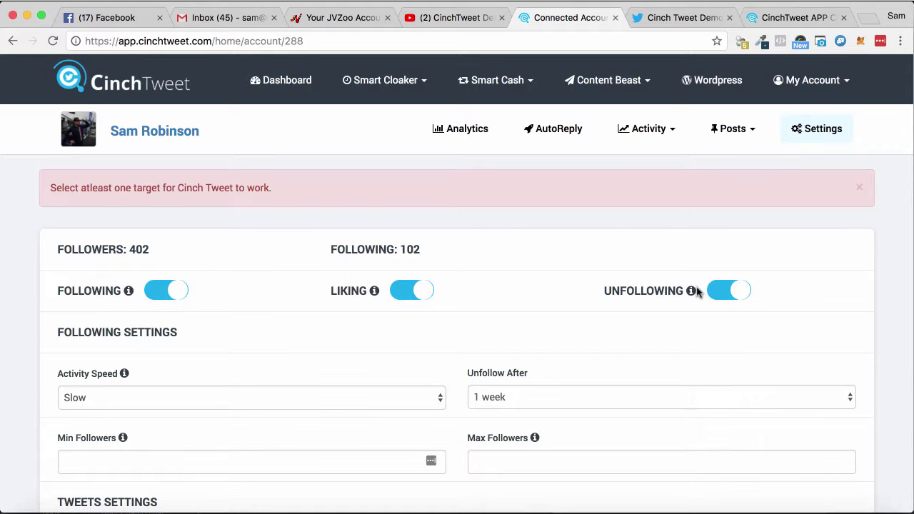
mouse_move(697, 293)
Check the available Activity Speed and Unfollow After options, keeping Slow and 1 week.
left_click(325, 402)
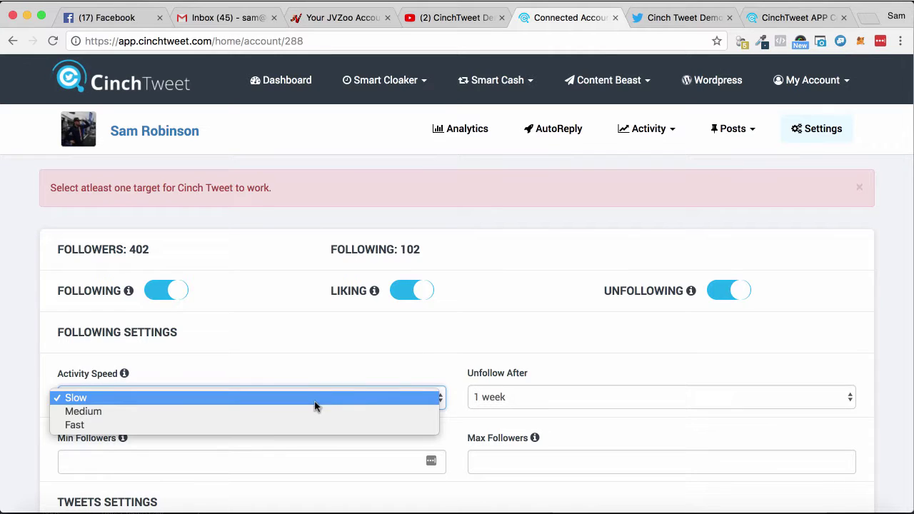
left_click(251, 372)
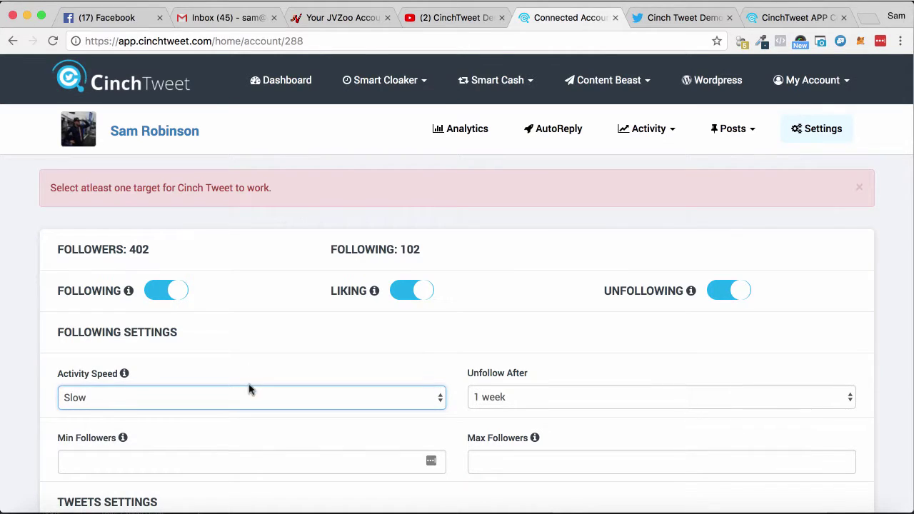
left_click(539, 393)
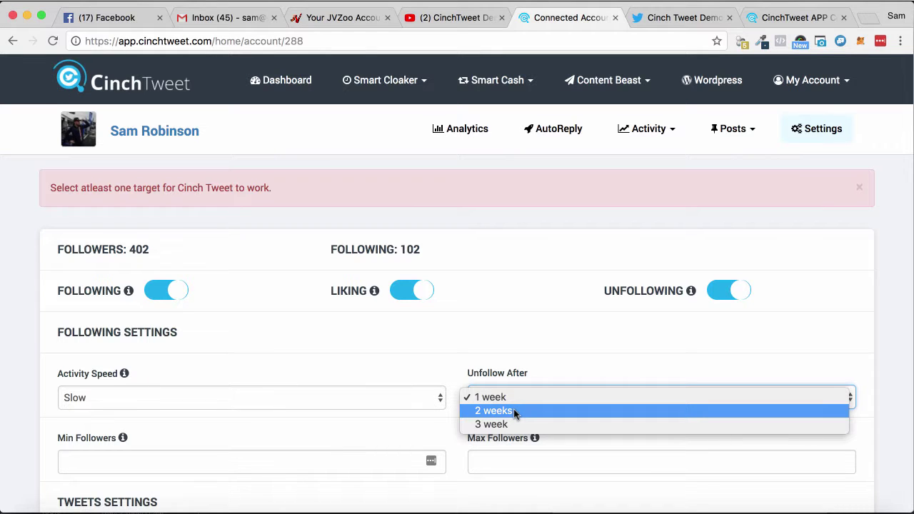
left_click(392, 375)
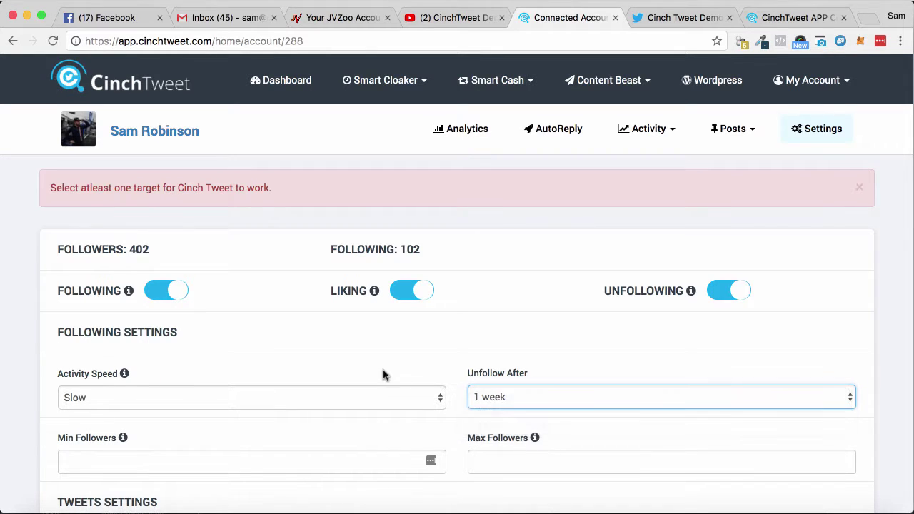
Set the following limits to a minimum of 0 and a maximum of 1000 followers.
scroll(378, 386, "down", 1)
scroll(378, 386, "down", 3)
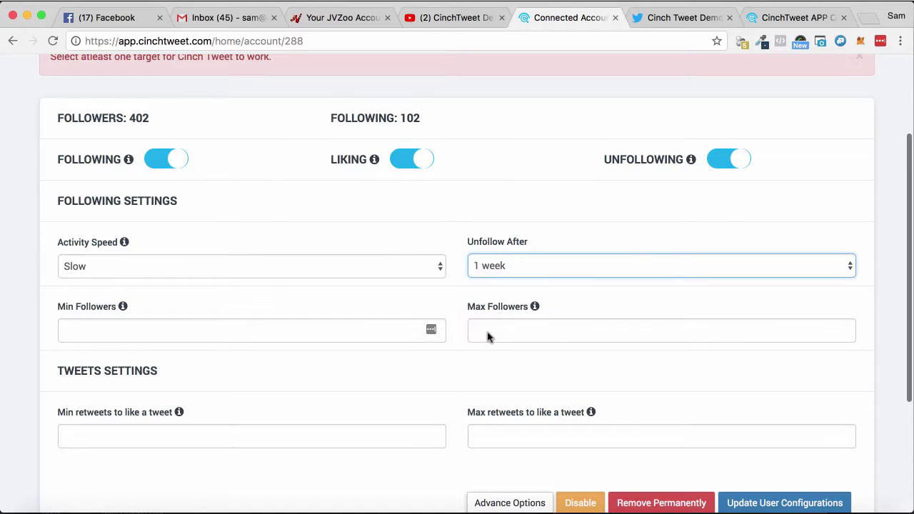
left_click(84, 331)
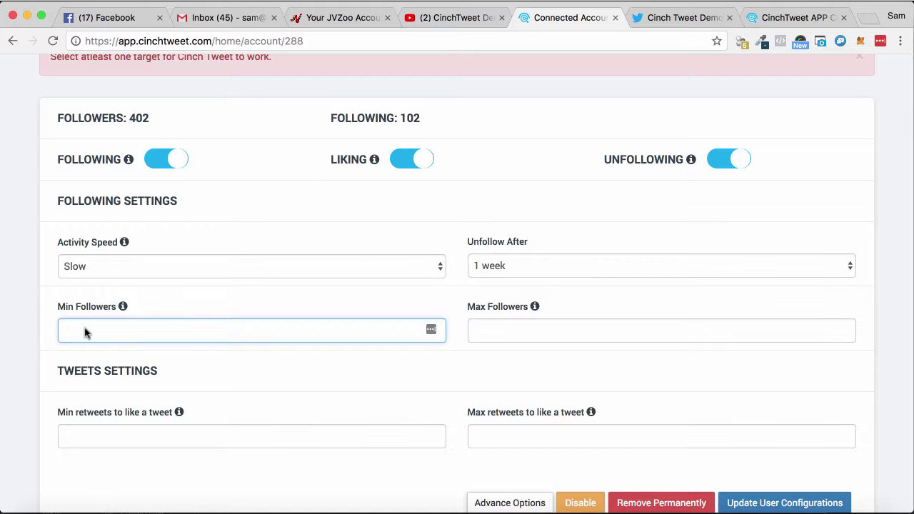
type("50")
type("30")
type("0")
left_click_drag(147, 328, 4, 317)
type("0")
left_click(553, 331)
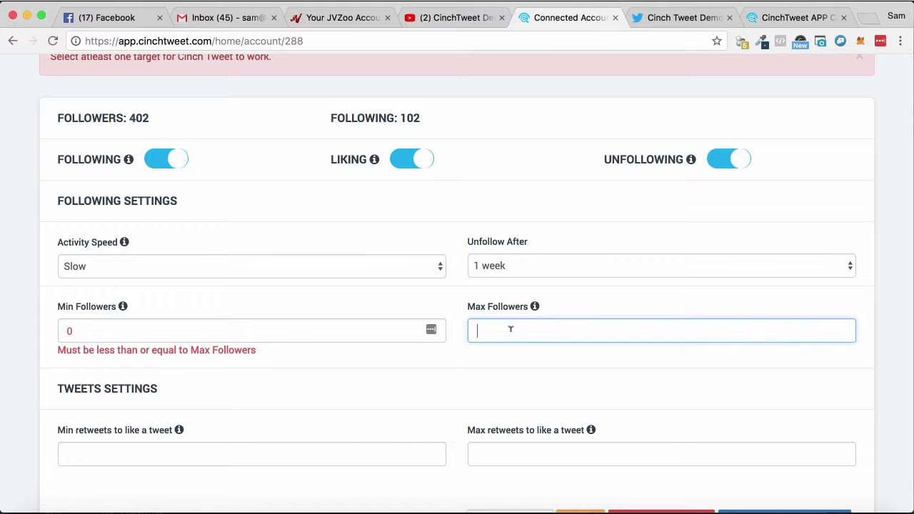
type("1000")
Set the retweets required to like a tweet to a minimum of 50 and a maximum of 200.
scroll(342, 392, "down", 1)
scroll(342, 391, "down", 3)
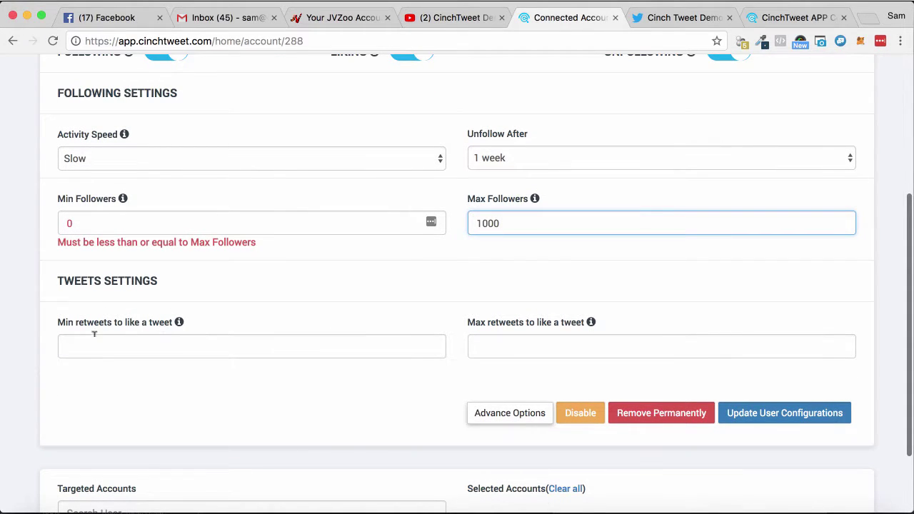
left_click(143, 347)
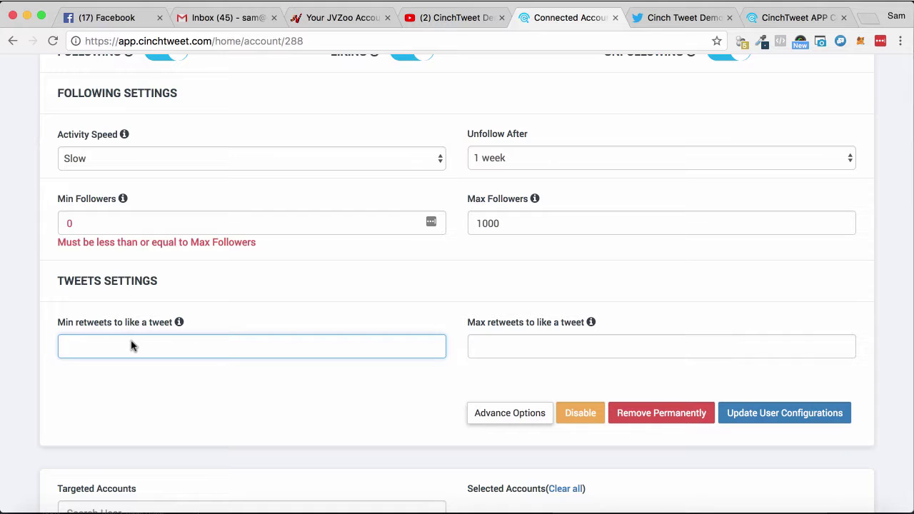
type("50")
left_click(506, 350)
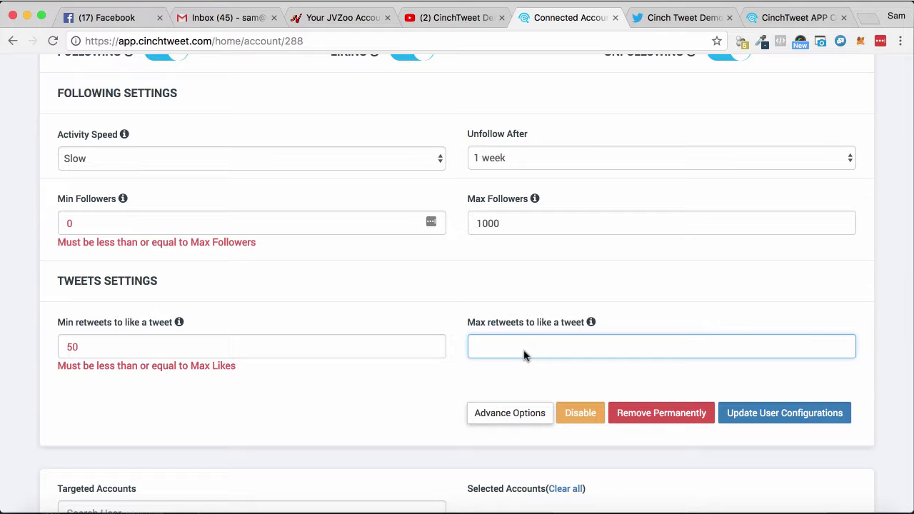
type("200")
Request target suggestions and list the suggested accounts for the Sports category.
scroll(732, 423, "down", 3)
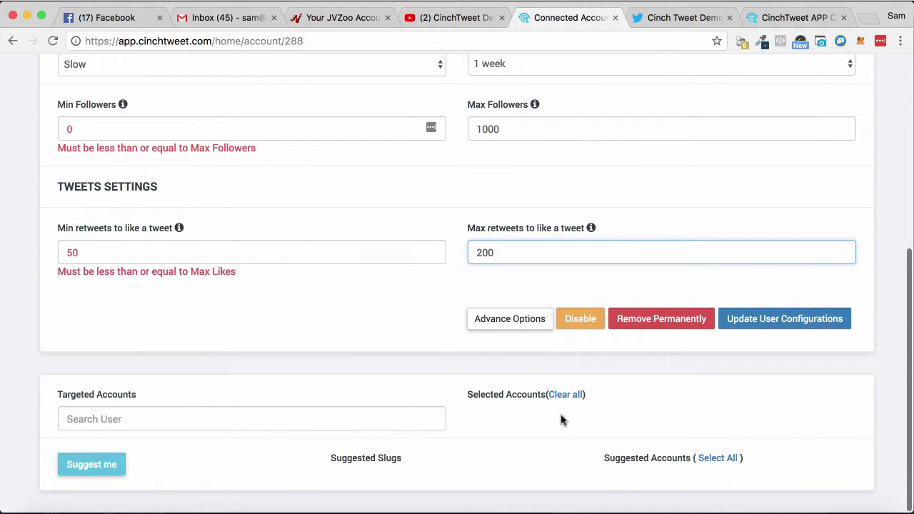
left_click(207, 419)
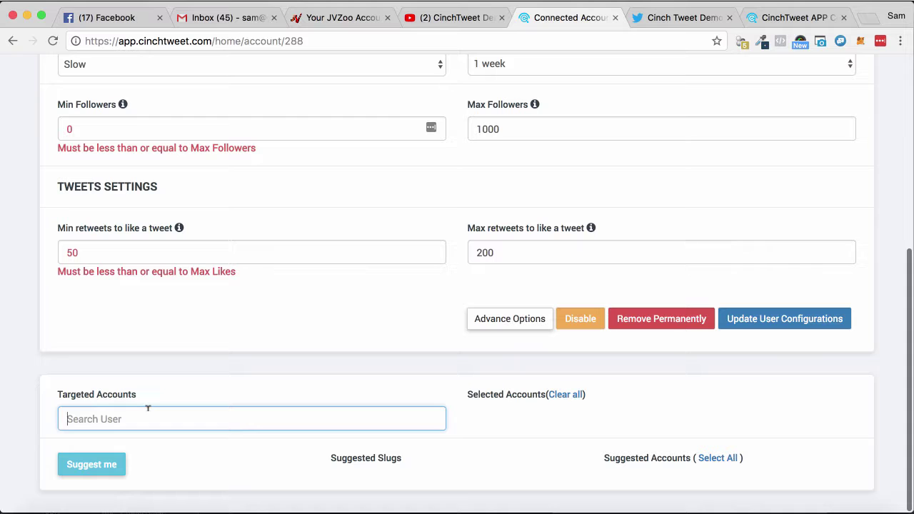
left_click(97, 468)
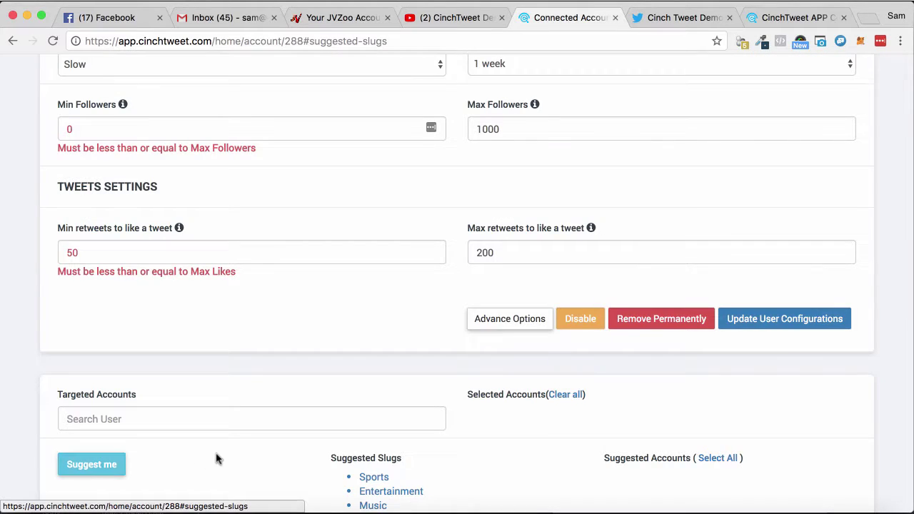
scroll(217, 457, "down", 5)
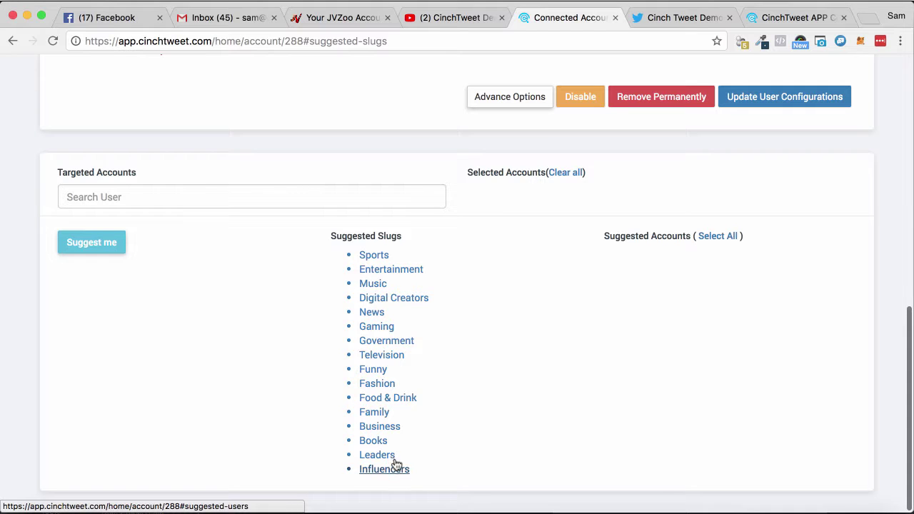
left_click(373, 255)
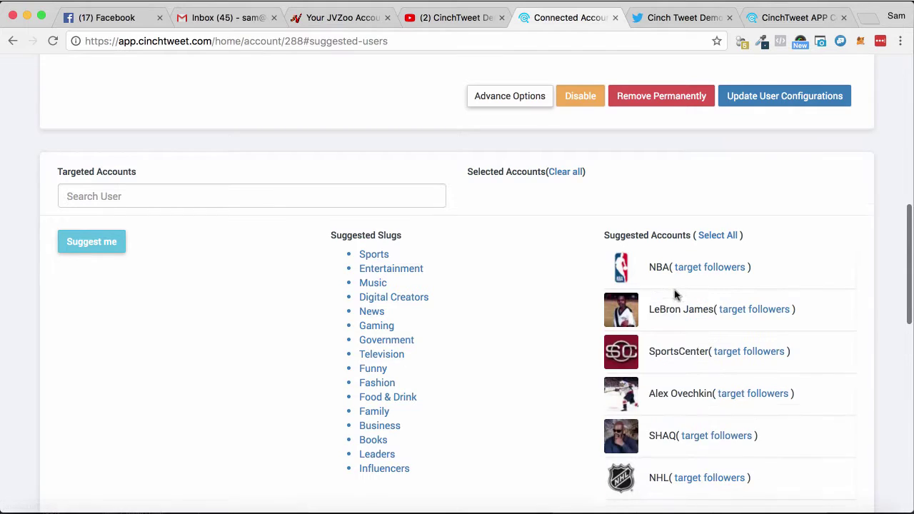
Look through the suggested sports accounts and target the followers of NBA.
scroll(673, 296, "down", 2)
scroll(706, 232, "down", 8)
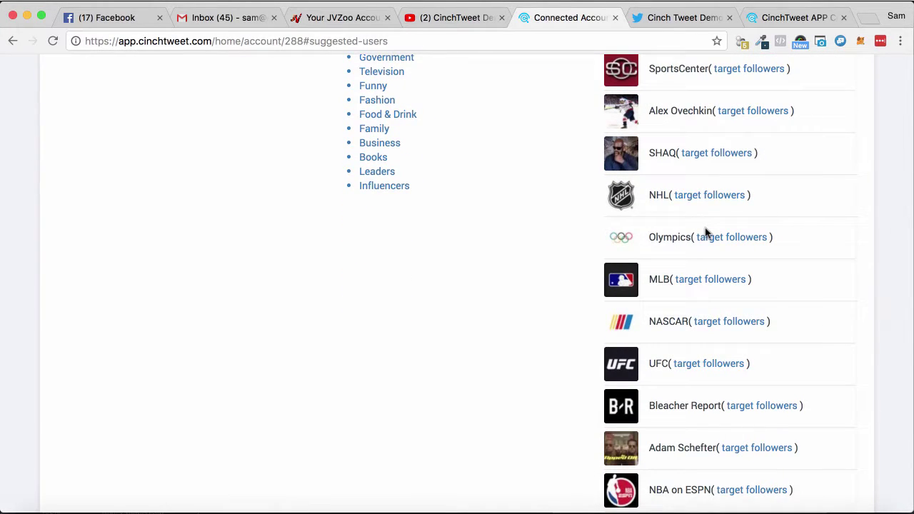
scroll(707, 230, "down", 4)
scroll(717, 207, "down", 6)
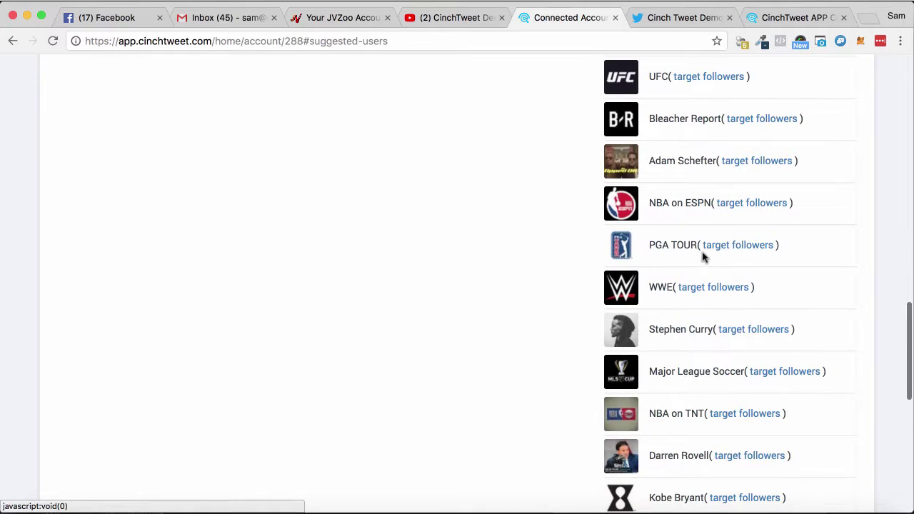
scroll(715, 292, "down", 6)
scroll(717, 296, "down", 11)
scroll(715, 294, "up", 12)
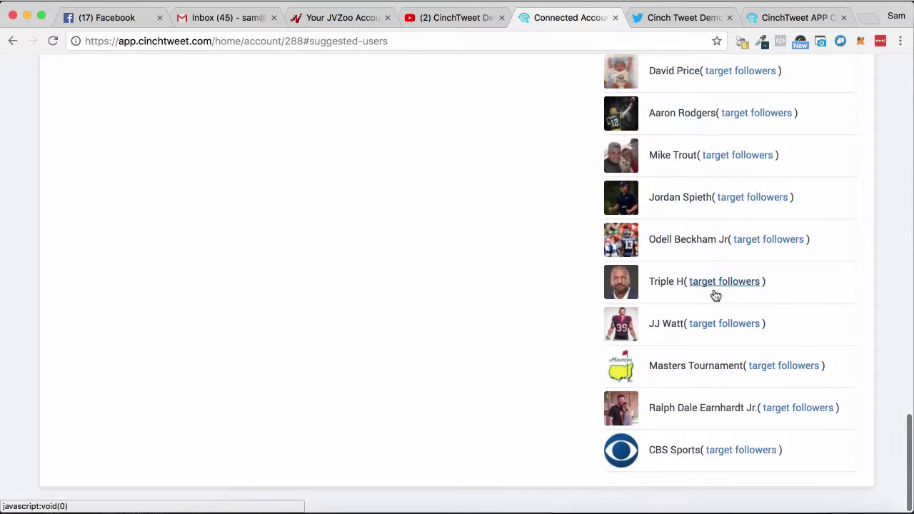
scroll(717, 296, "up", 10)
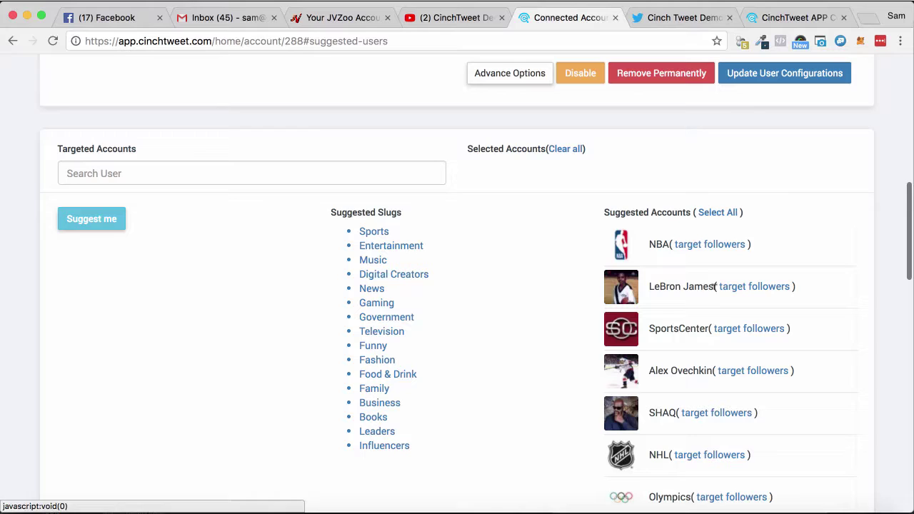
left_click(706, 245)
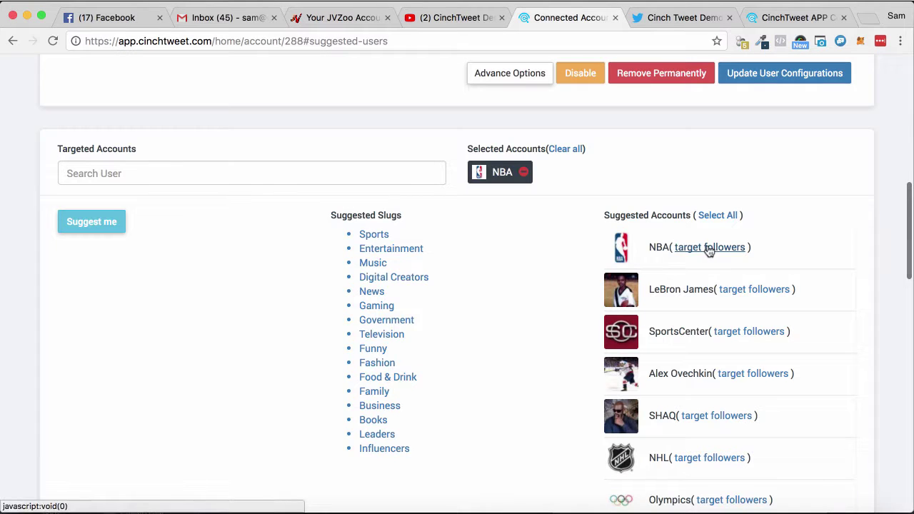
Save the account's updated user configurations.
scroll(734, 357, "down", 20)
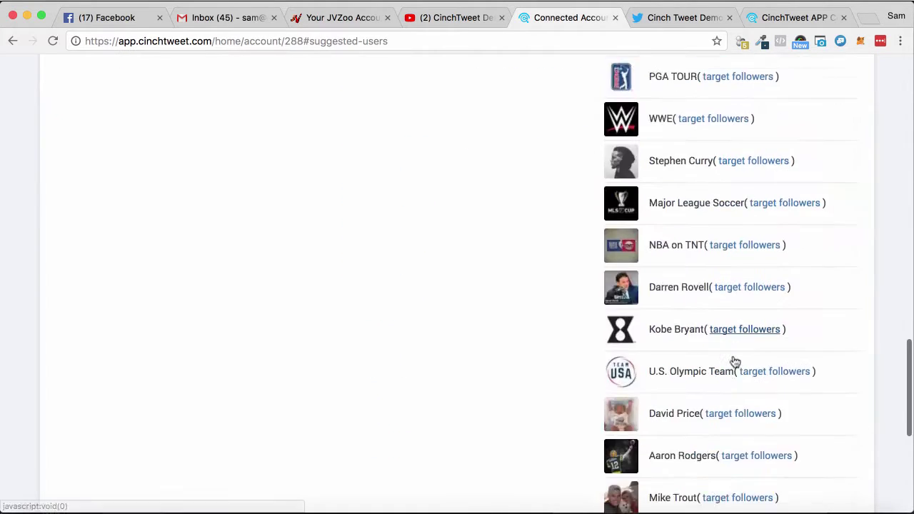
scroll(735, 357, "up", 20)
scroll(735, 361, "up", 20)
scroll(734, 361, "down", 5)
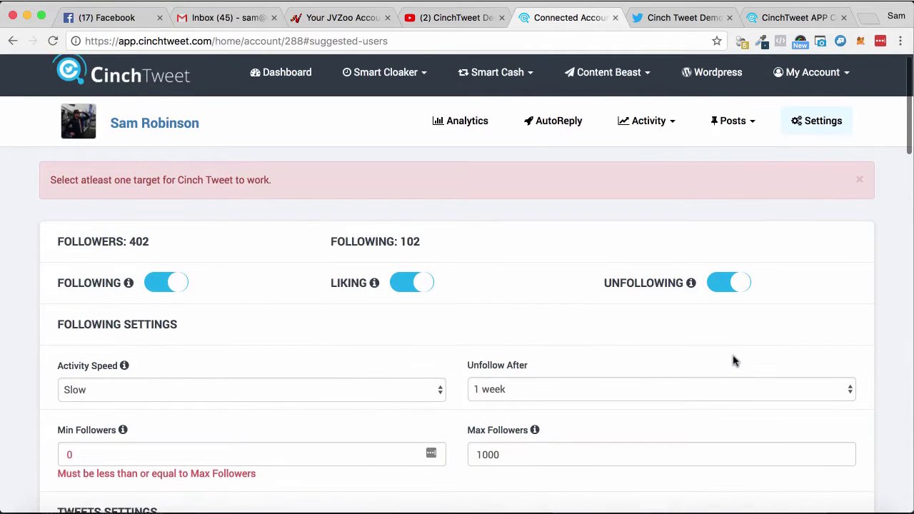
scroll(786, 386, "up", 5)
scroll(822, 443, "down", 5)
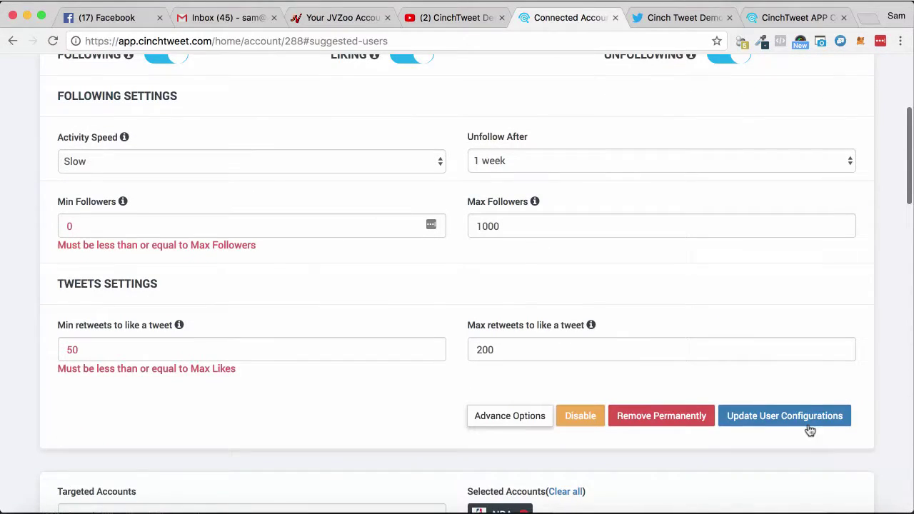
left_click(808, 402)
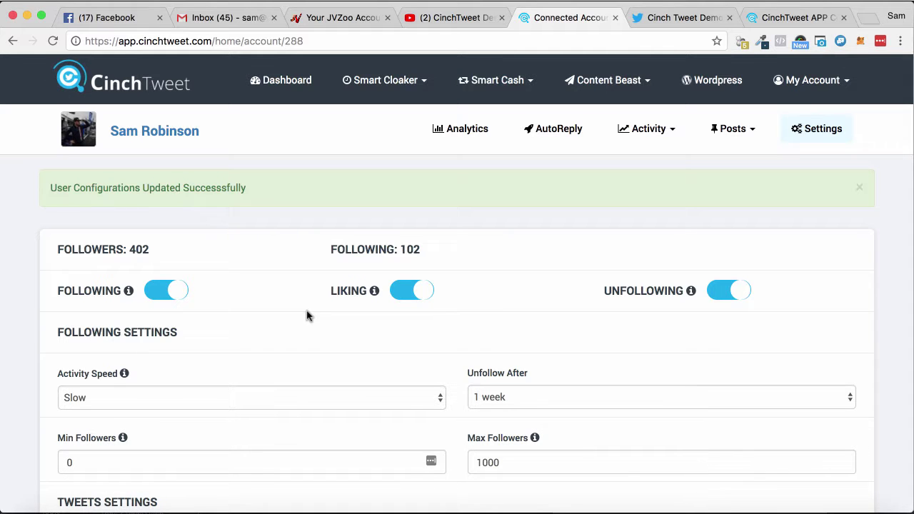
Open the account's auto-reply page and enter the greeting message field for new followers.
scroll(343, 314, "down", 5)
scroll(506, 453, "up", 5)
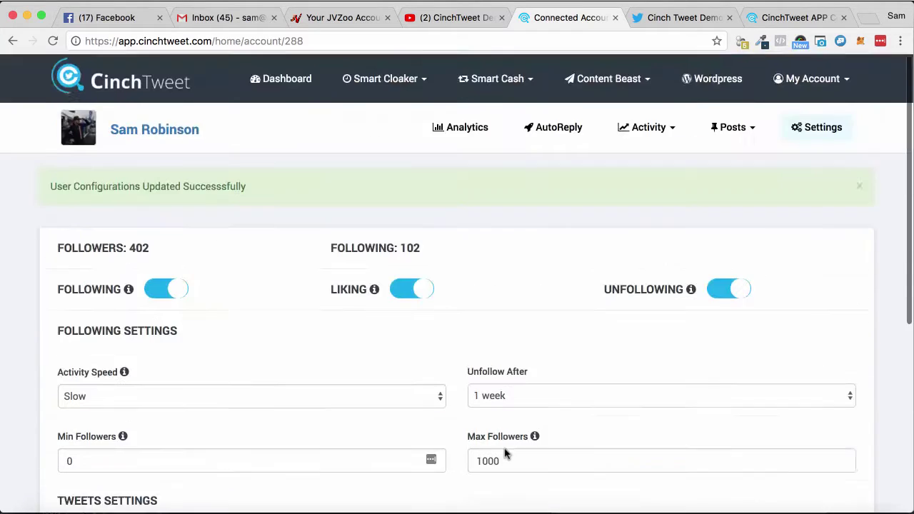
left_click(553, 127)
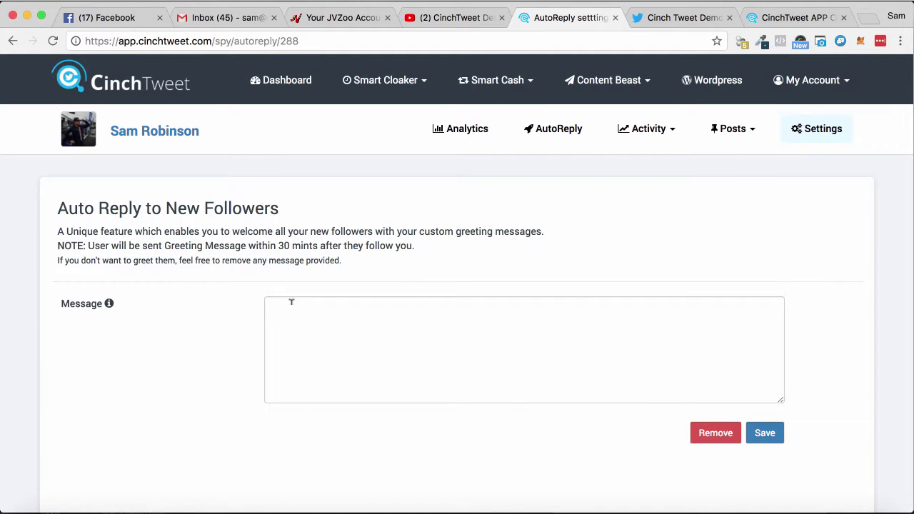
left_click(315, 334)
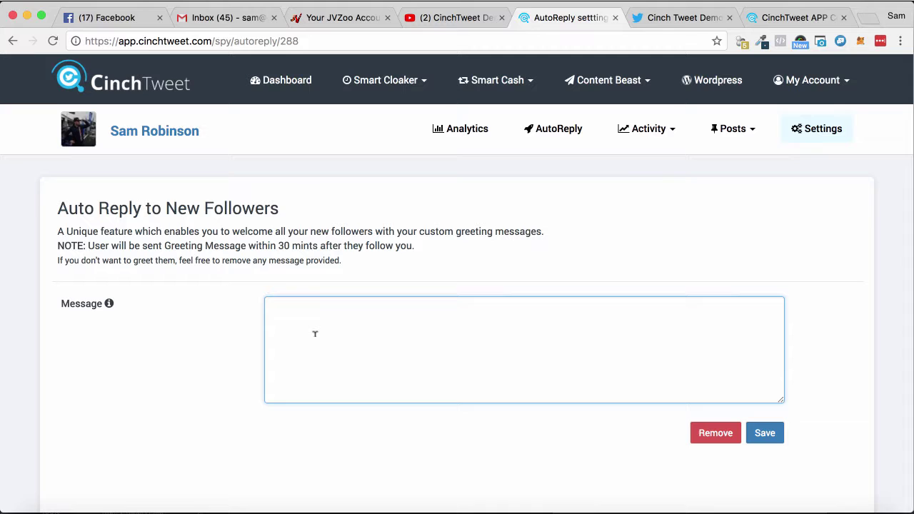
Review the new tweet form's text, image and Schedule Later options, leaving it without tweeting.
left_click(729, 135)
left_click(738, 162)
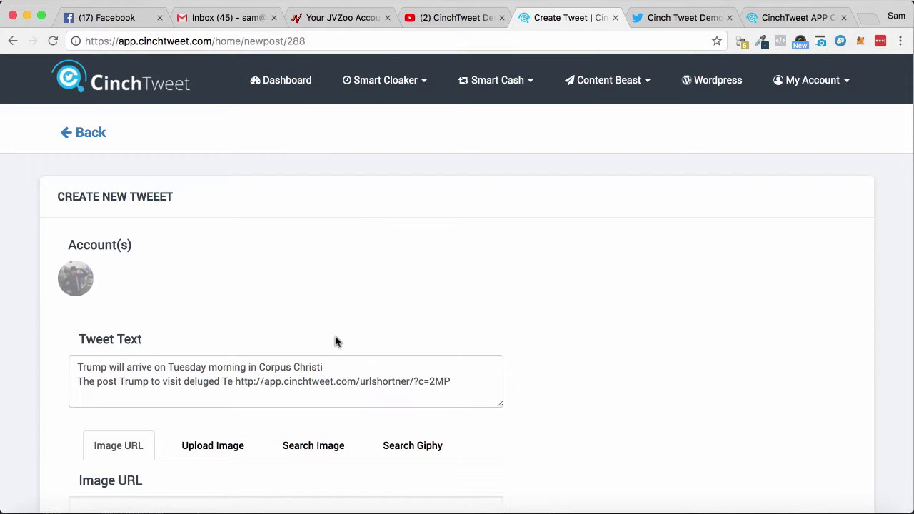
left_click(338, 381)
left_click_drag(447, 389, 1, 346)
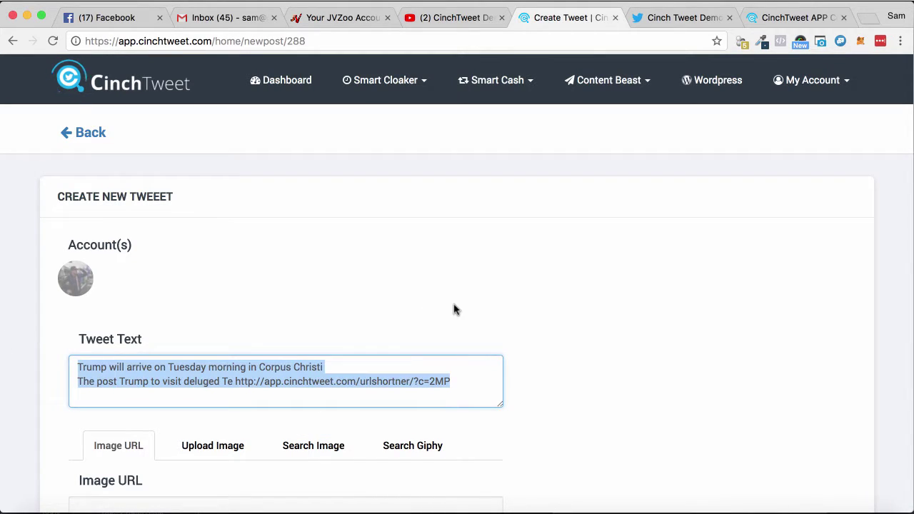
scroll(453, 308, "down", 5)
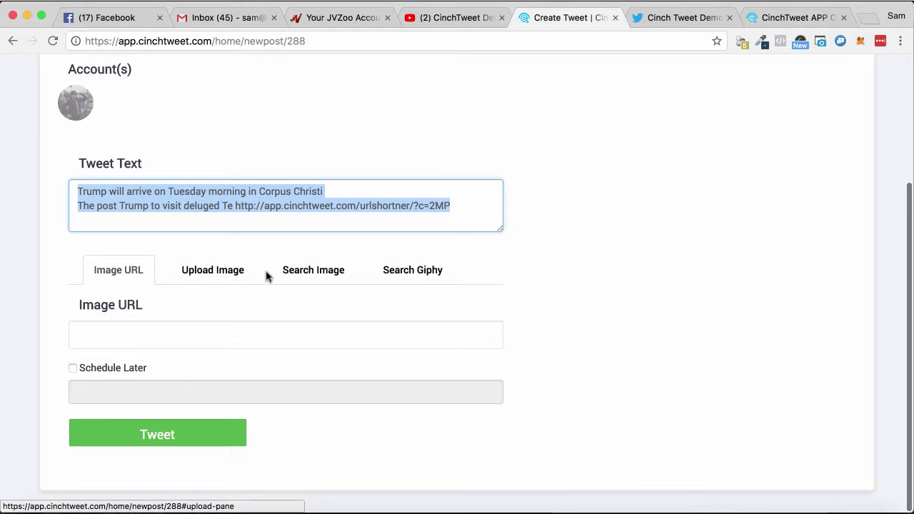
left_click(74, 365)
left_click(72, 371)
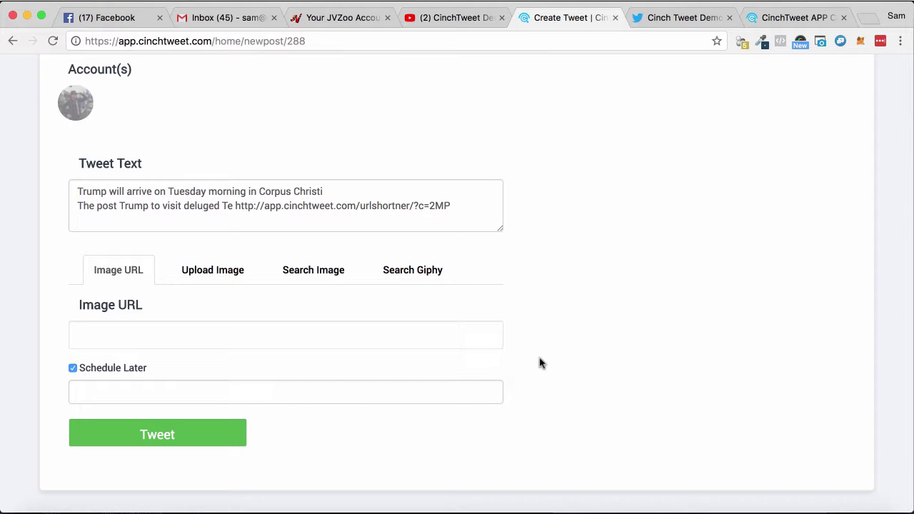
scroll(533, 359, "up", 5)
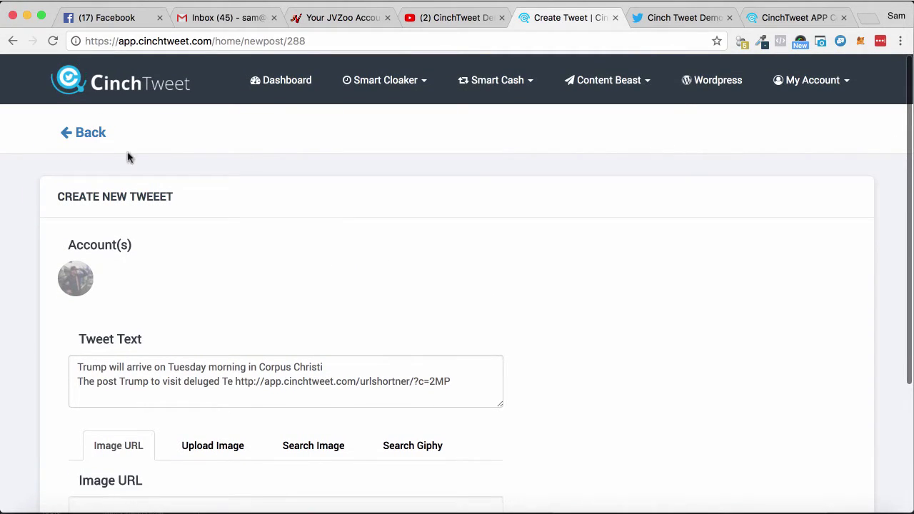
left_click(82, 132)
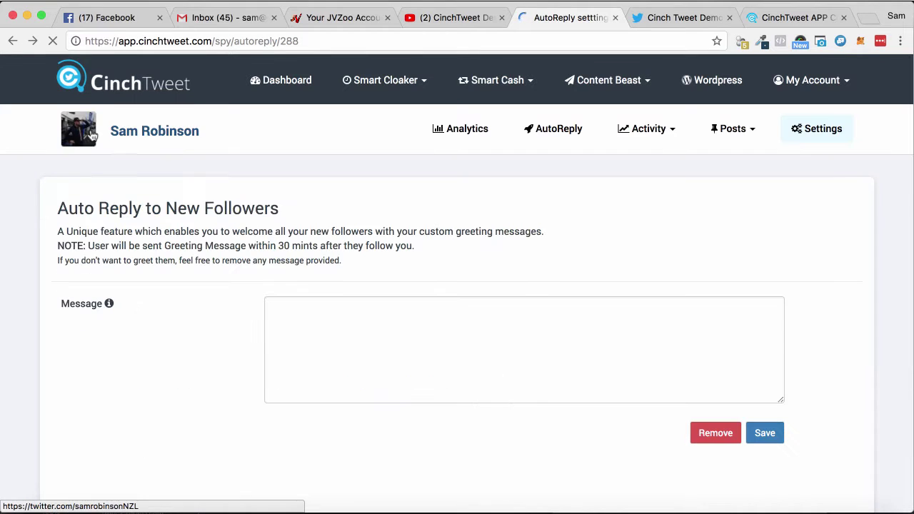
View the account's Likes & Retweets activity and its Follows activity.
left_click(639, 135)
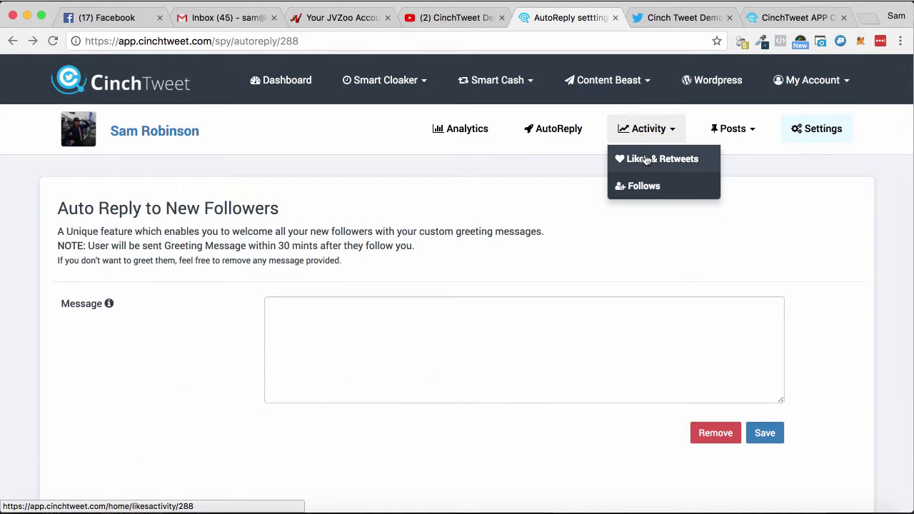
left_click(644, 161)
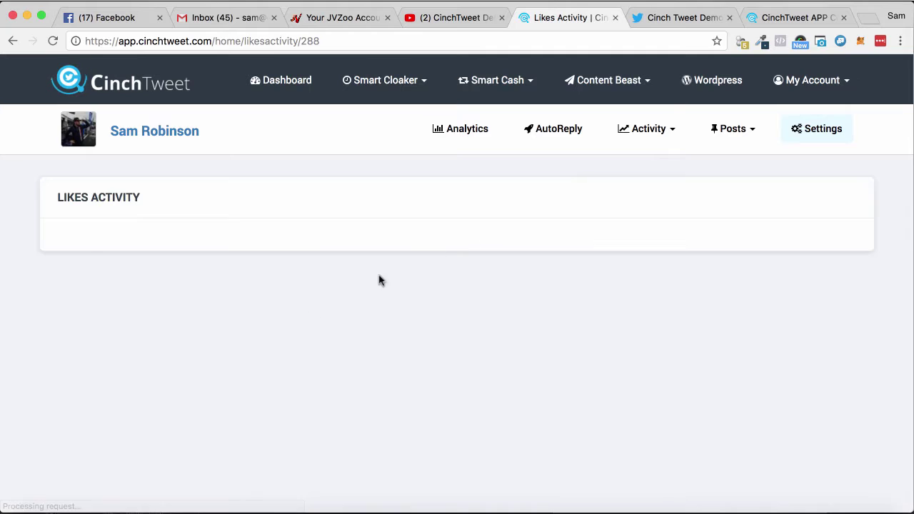
left_click(633, 136)
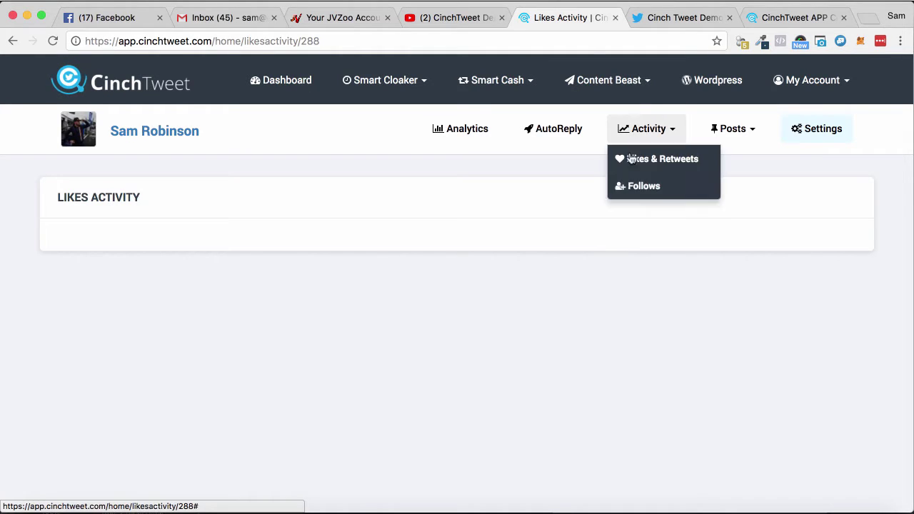
left_click(631, 187)
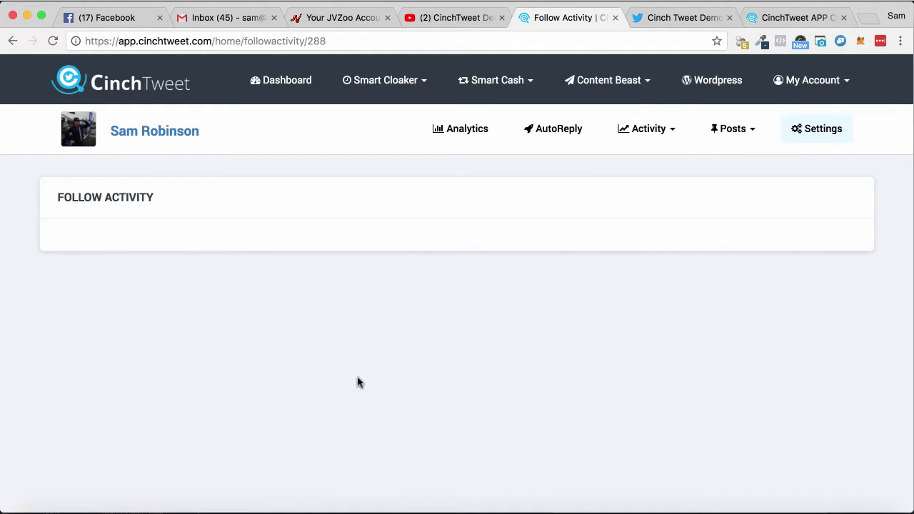